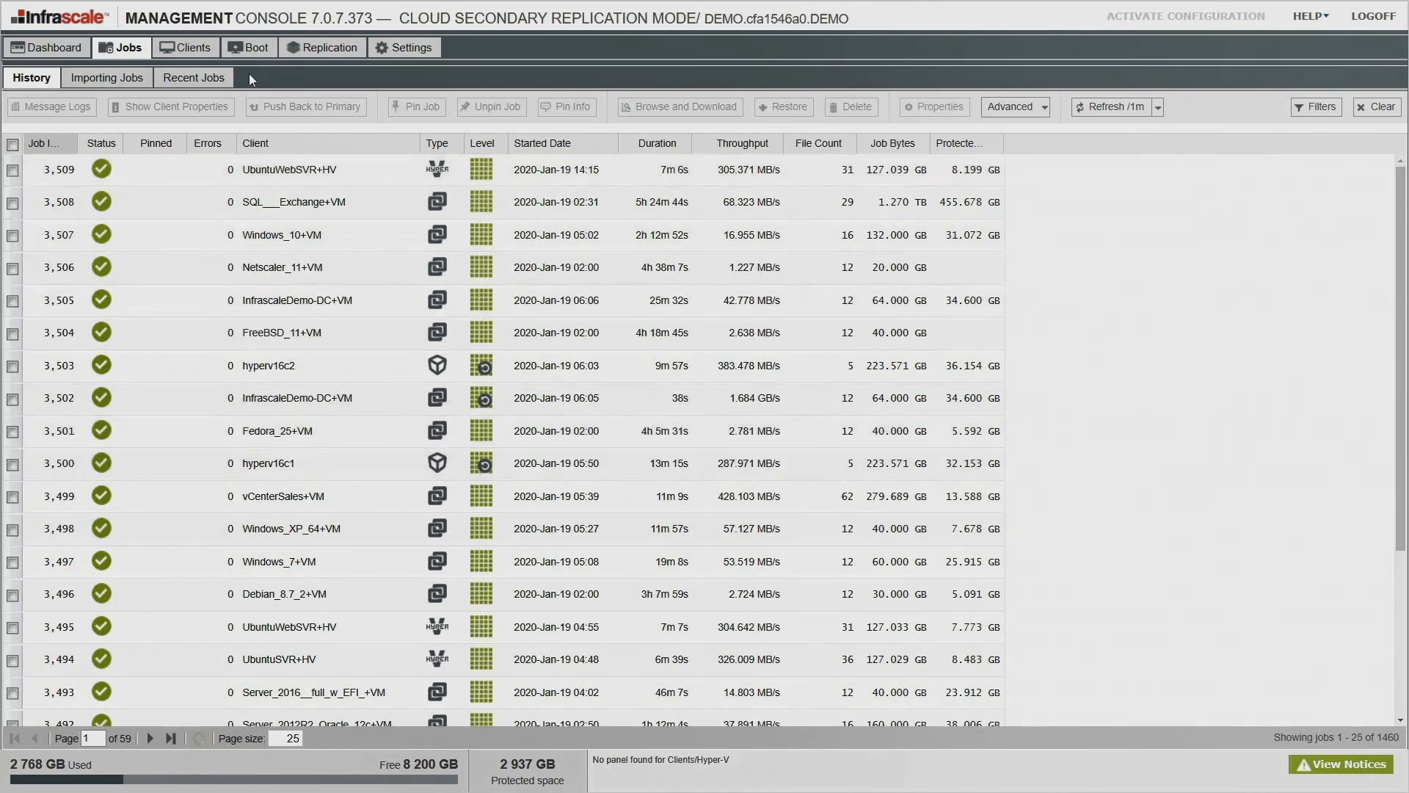
Open the boot orchestration editor and add AD_-_Windows_2012+VM as the first device in the plan.
left_click(253, 53)
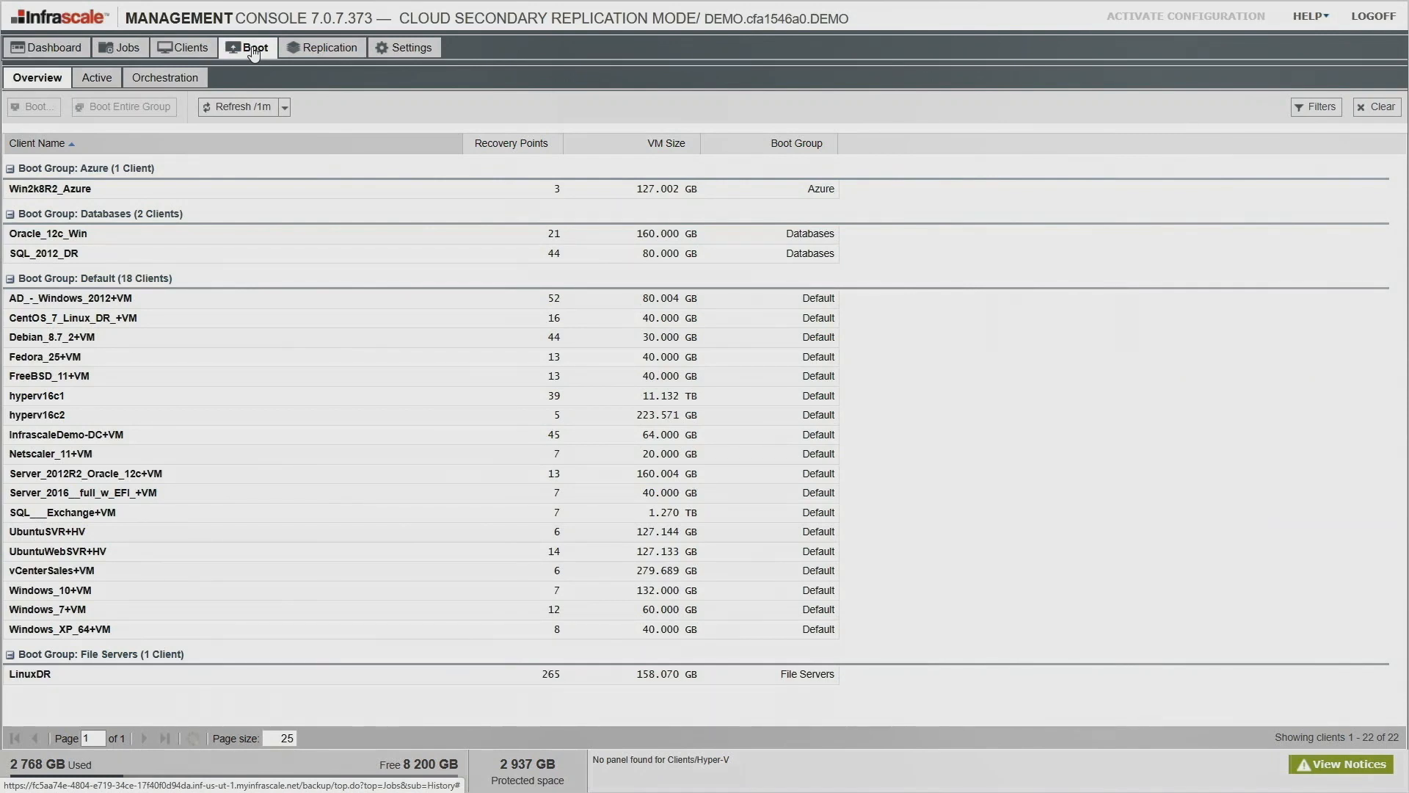
left_click(176, 81)
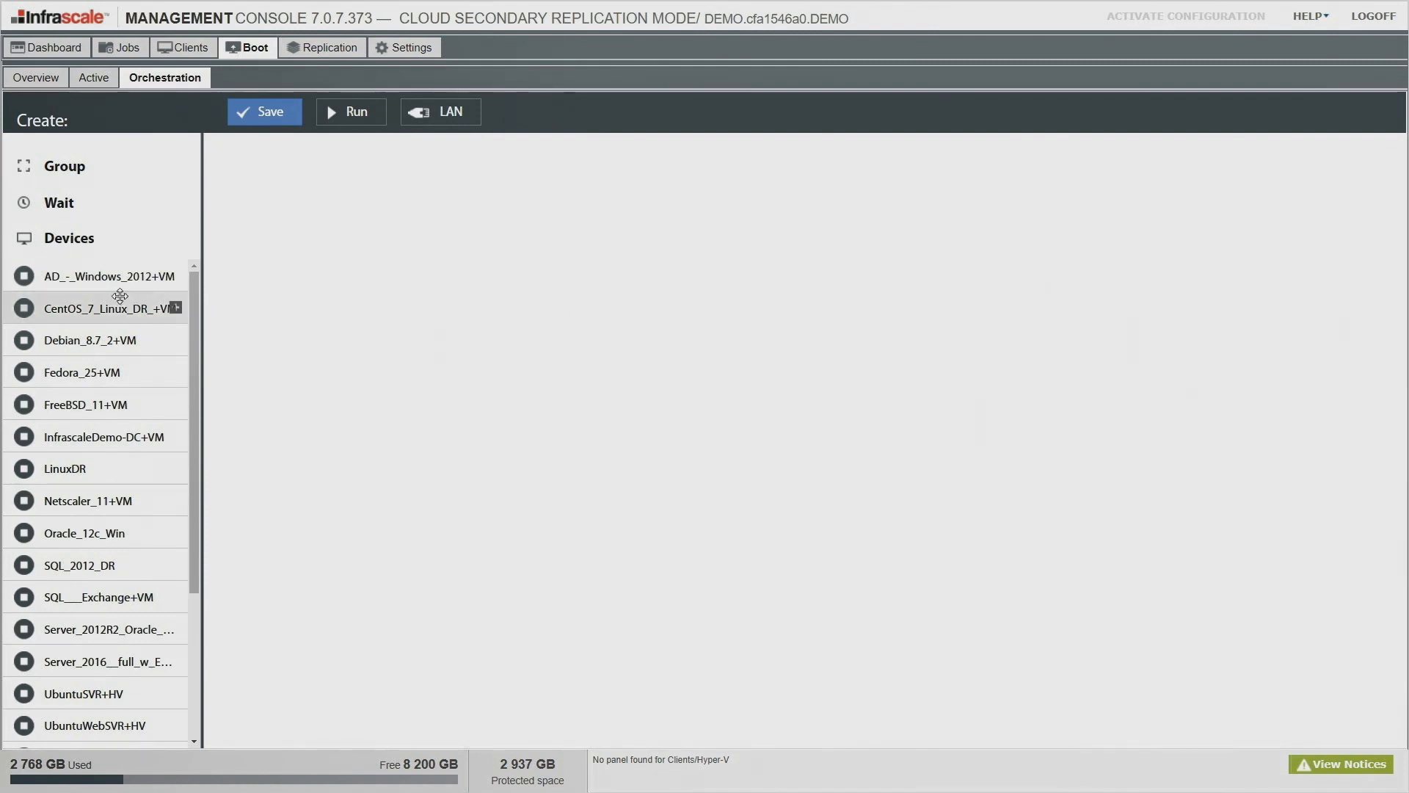
left_click_drag(112, 277, 298, 268)
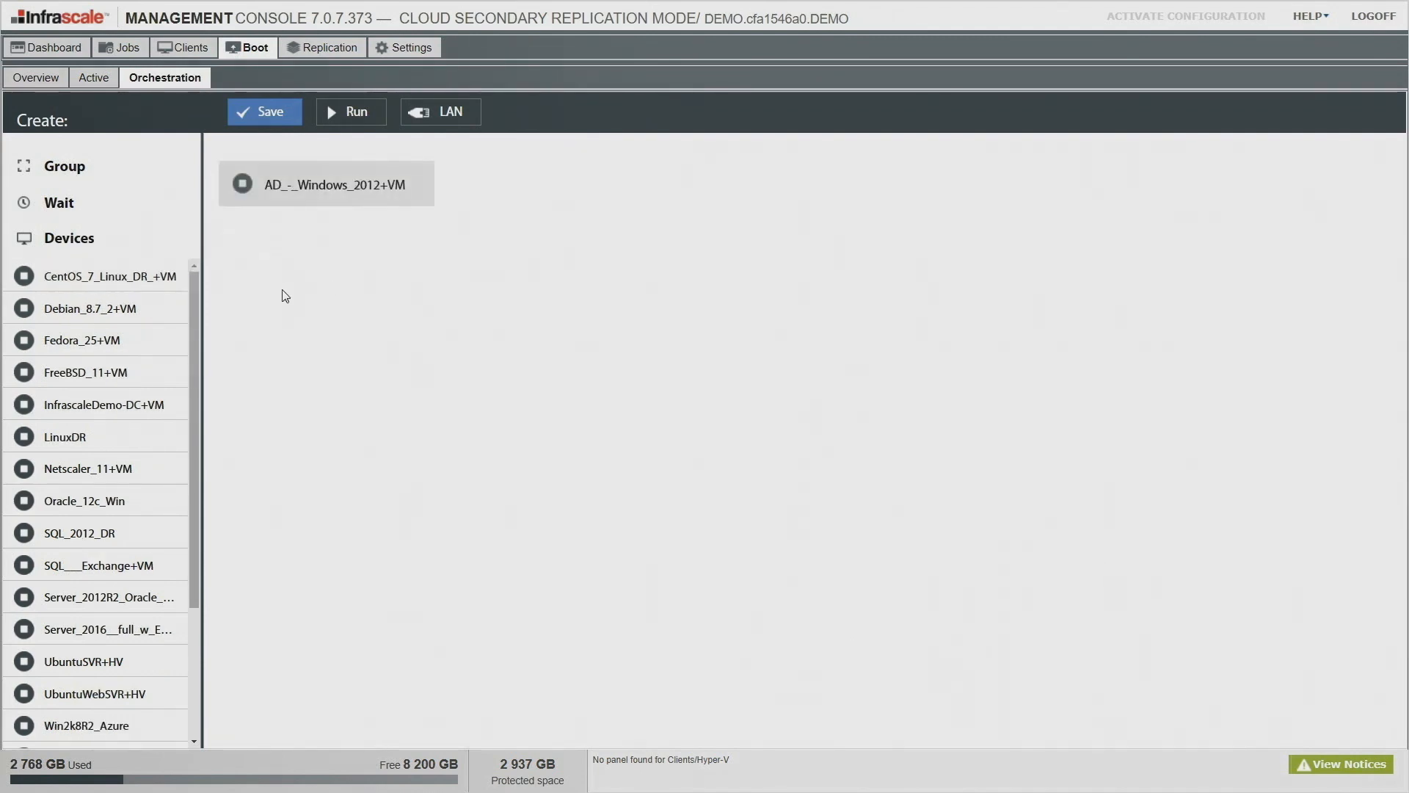
Add a 120-second wait after the AD_-_Windows_2012+VM device.
left_click_drag(59, 203, 284, 266)
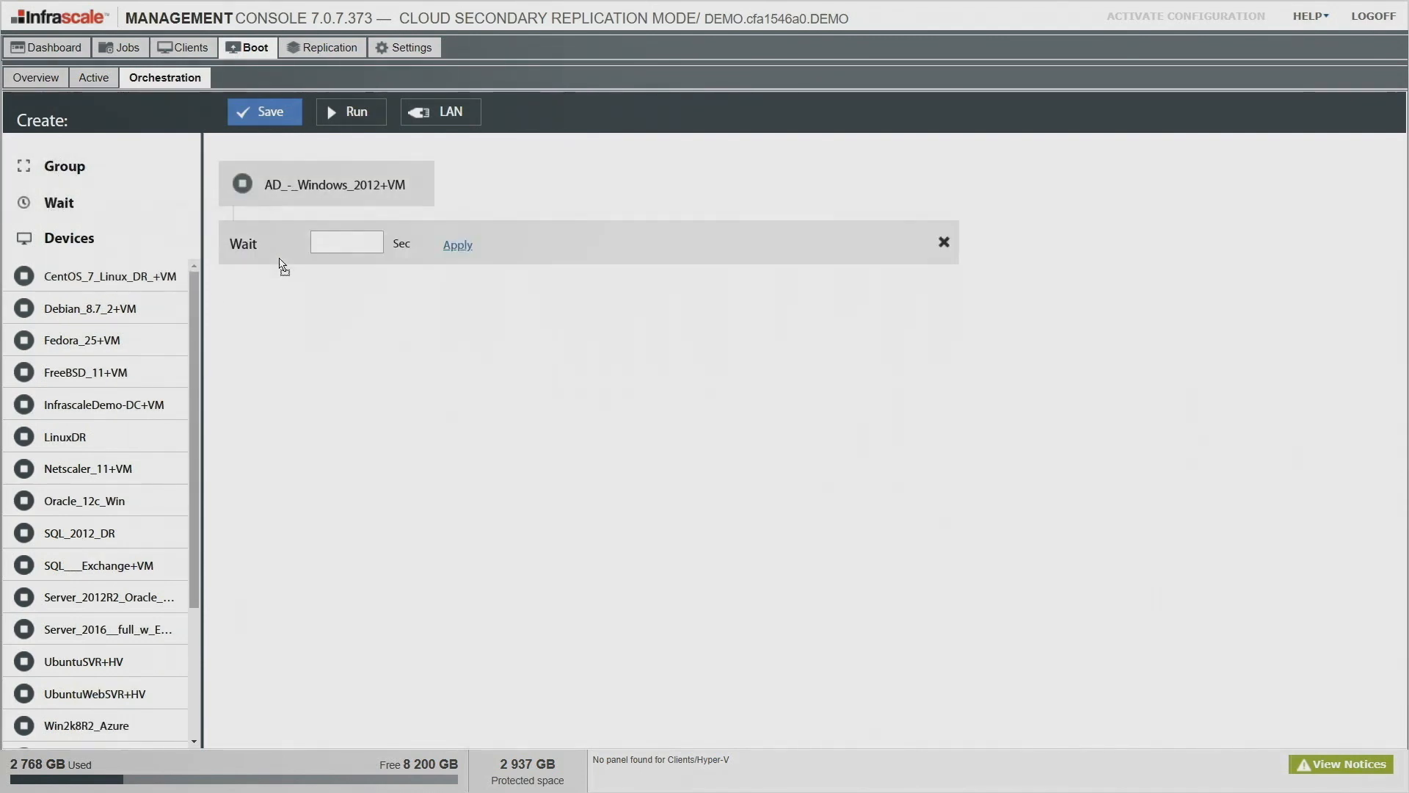
left_click(336, 244)
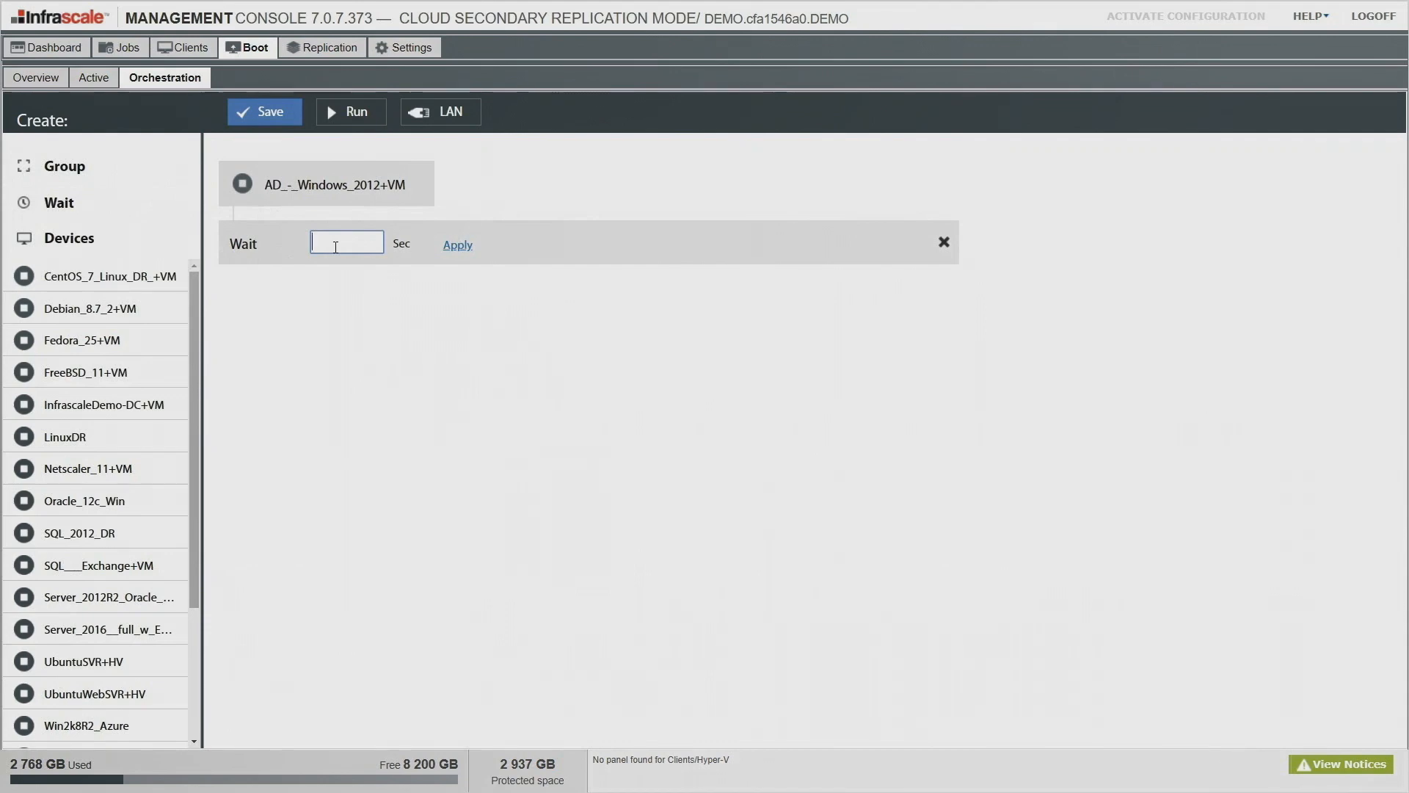
type("120")
left_click(458, 247)
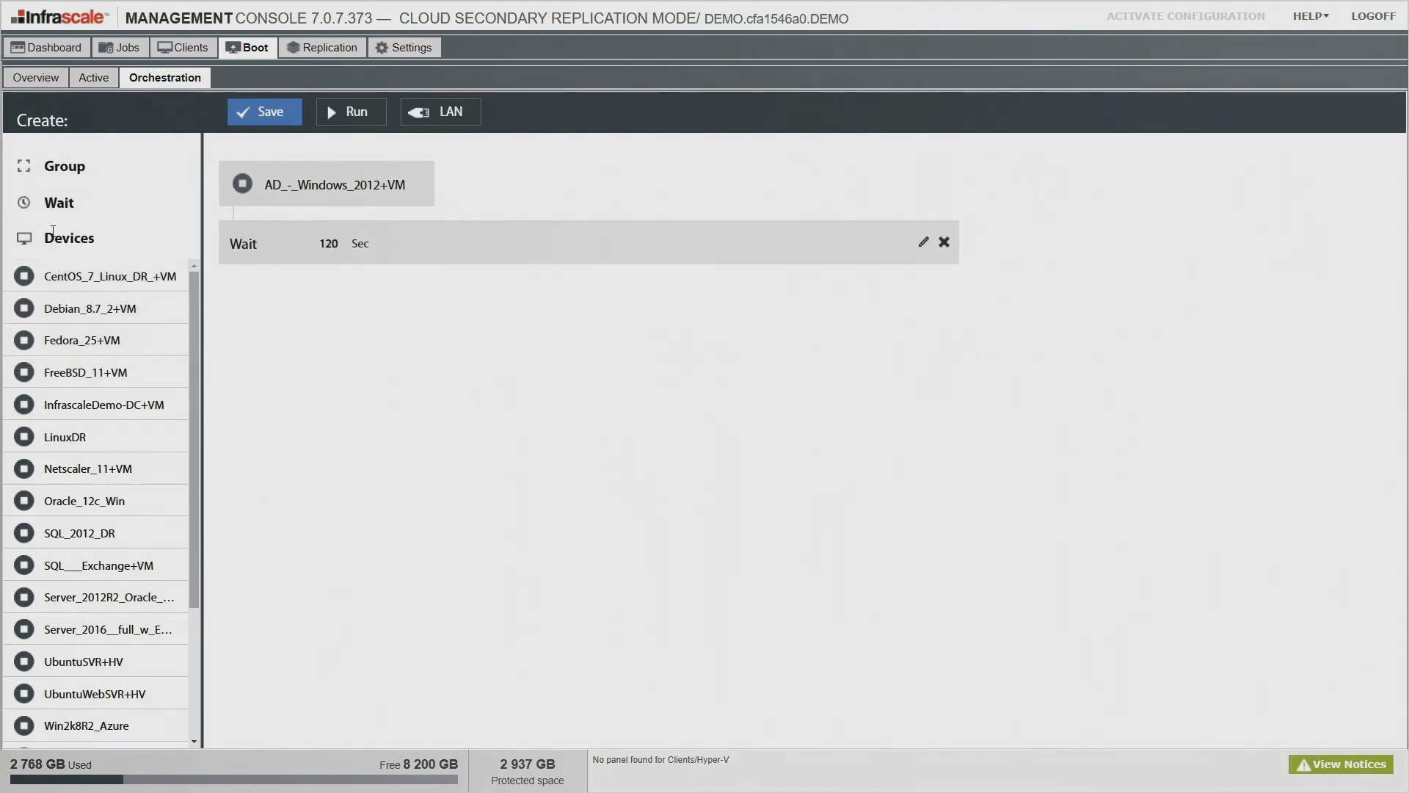
Add a group named Database below the wait, containing the Server_2012R2_Oracle_12c+VM and SQL_2012_DR devices.
left_click_drag(67, 176, 400, 477)
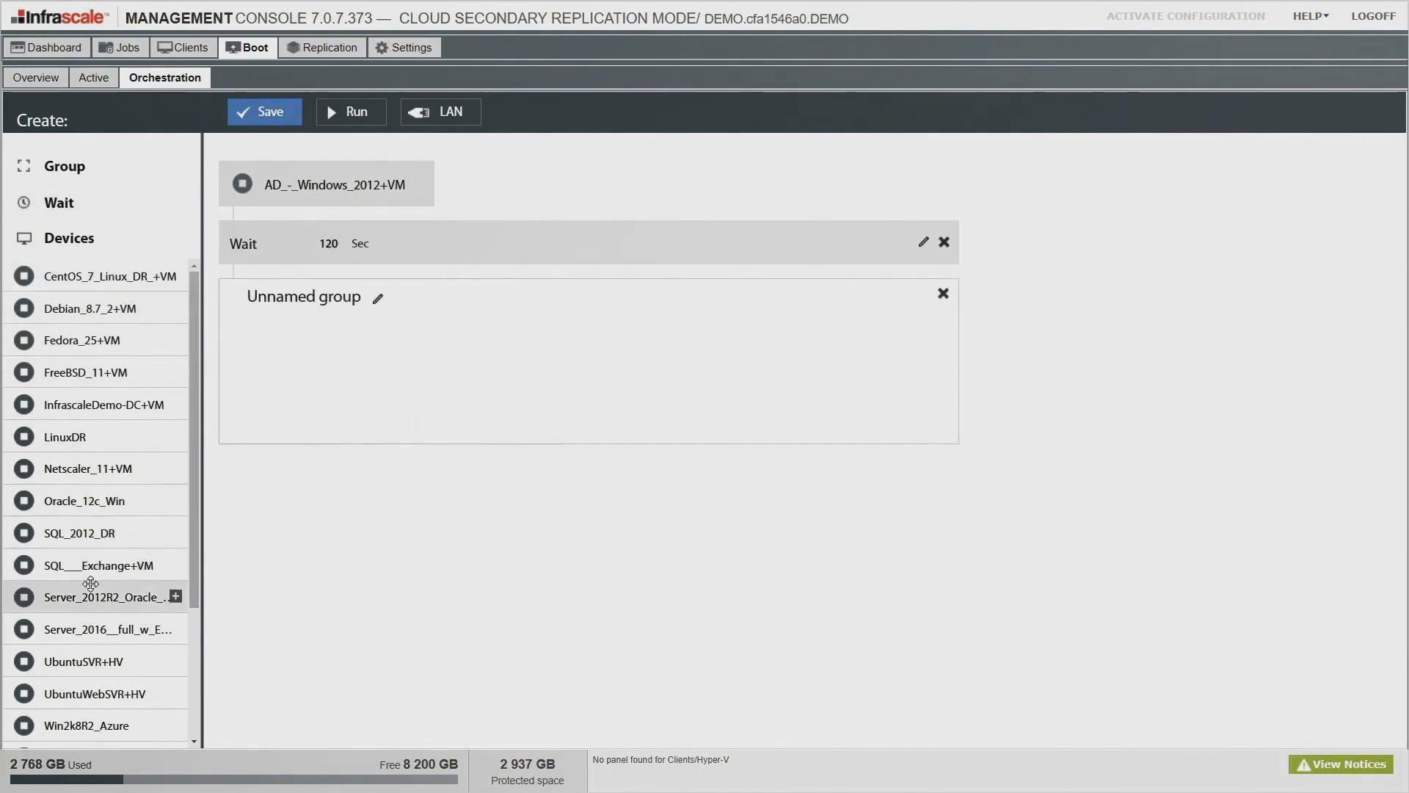
left_click_drag(95, 597, 369, 419)
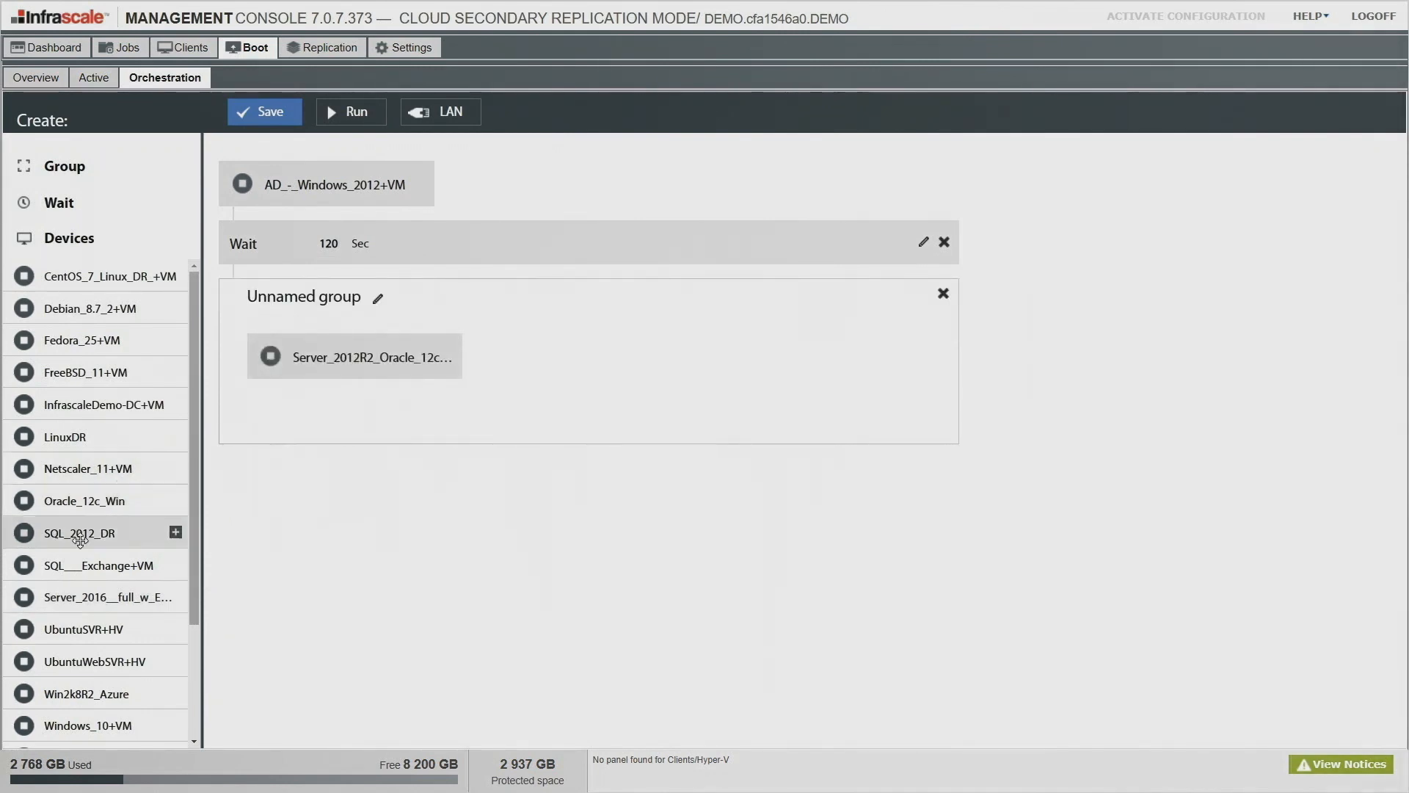
mouse_move(84, 538)
left_mouse_down()
mouse_move(629, 330)
mouse_move(529, 337)
left_mouse_up()
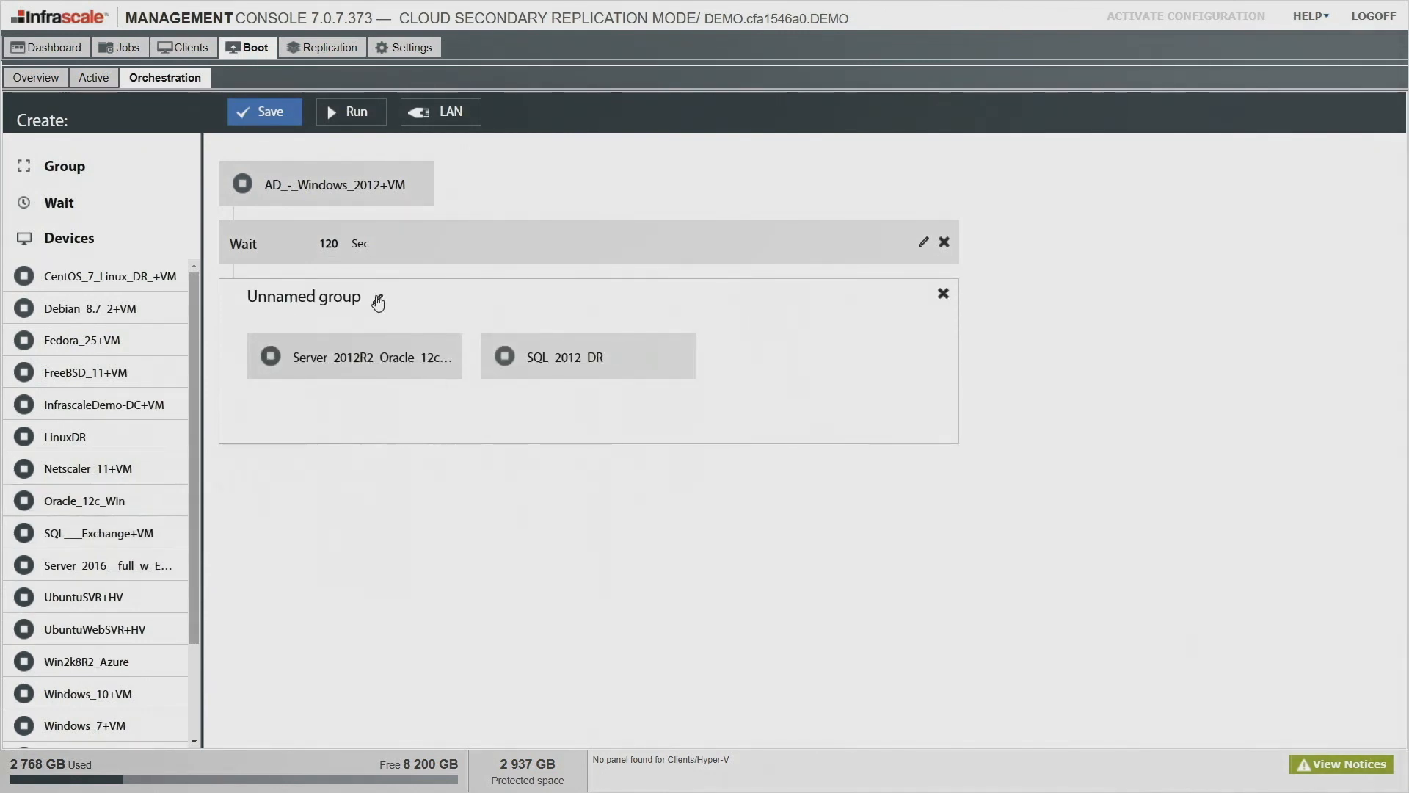
left_click(378, 298)
key("ctrl+shift+Left")
key("ctrl+shift+Left")
type("Database")
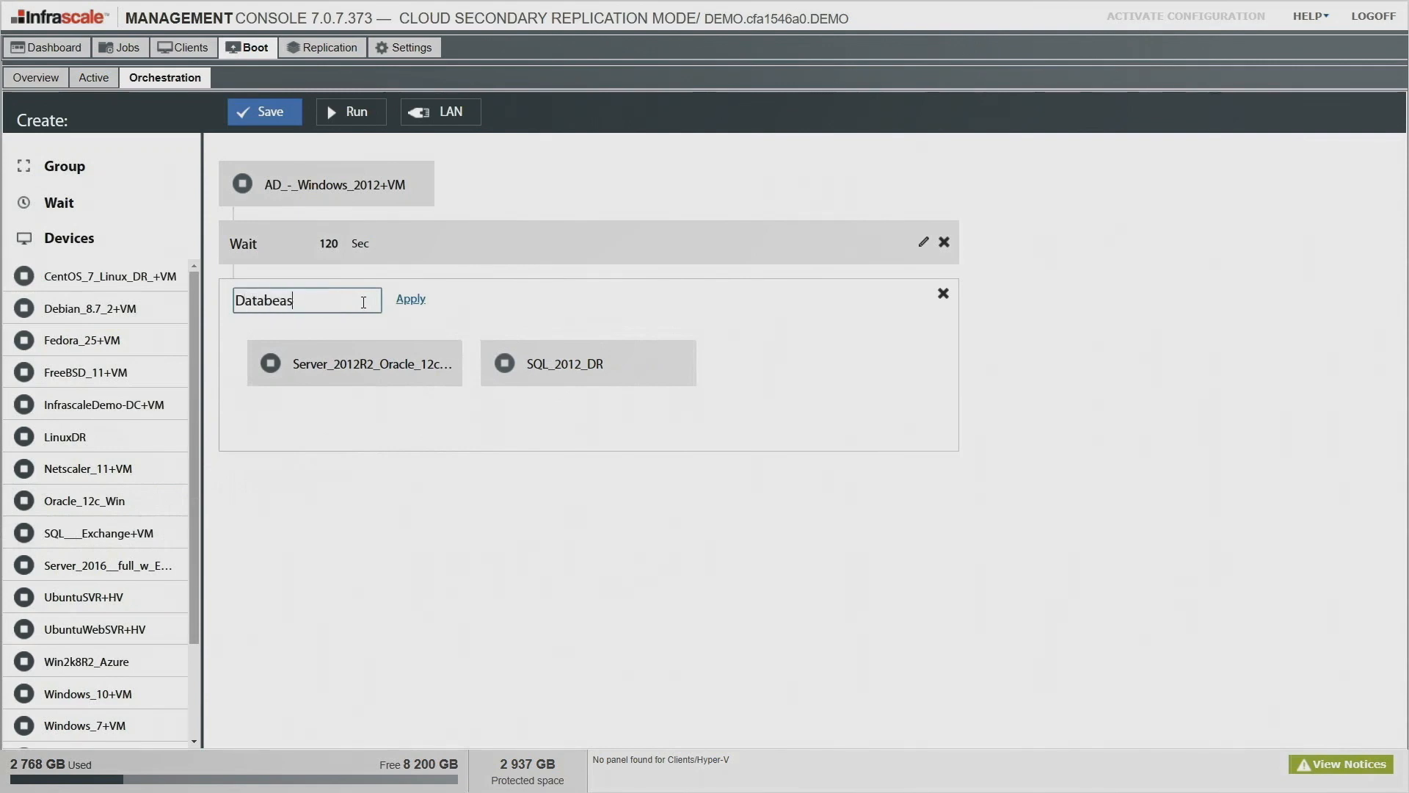
key("Return")
Add a 120-second wait below the Database group, followed by the UbuntuWebSVR+HV device.
left_click_drag(59, 203, 242, 470)
left_click(447, 482)
scroll(96, 499, "down", 1)
left_click_drag(96, 541, 326, 540)
Add a 30-second wait after the UbuntuWebSVR+HV device.
left_click_drag(67, 189, 242, 587)
type("30")
left_click(450, 601)
Add a group named Clients containing Windows_10+VM and Windows_7+VM, and place the 30-second wait directly before it.
left_click_drag(65, 166, 293, 646)
left_click_drag(85, 596, 573, 514)
left_click(378, 449)
type("Clients")
key("Return")
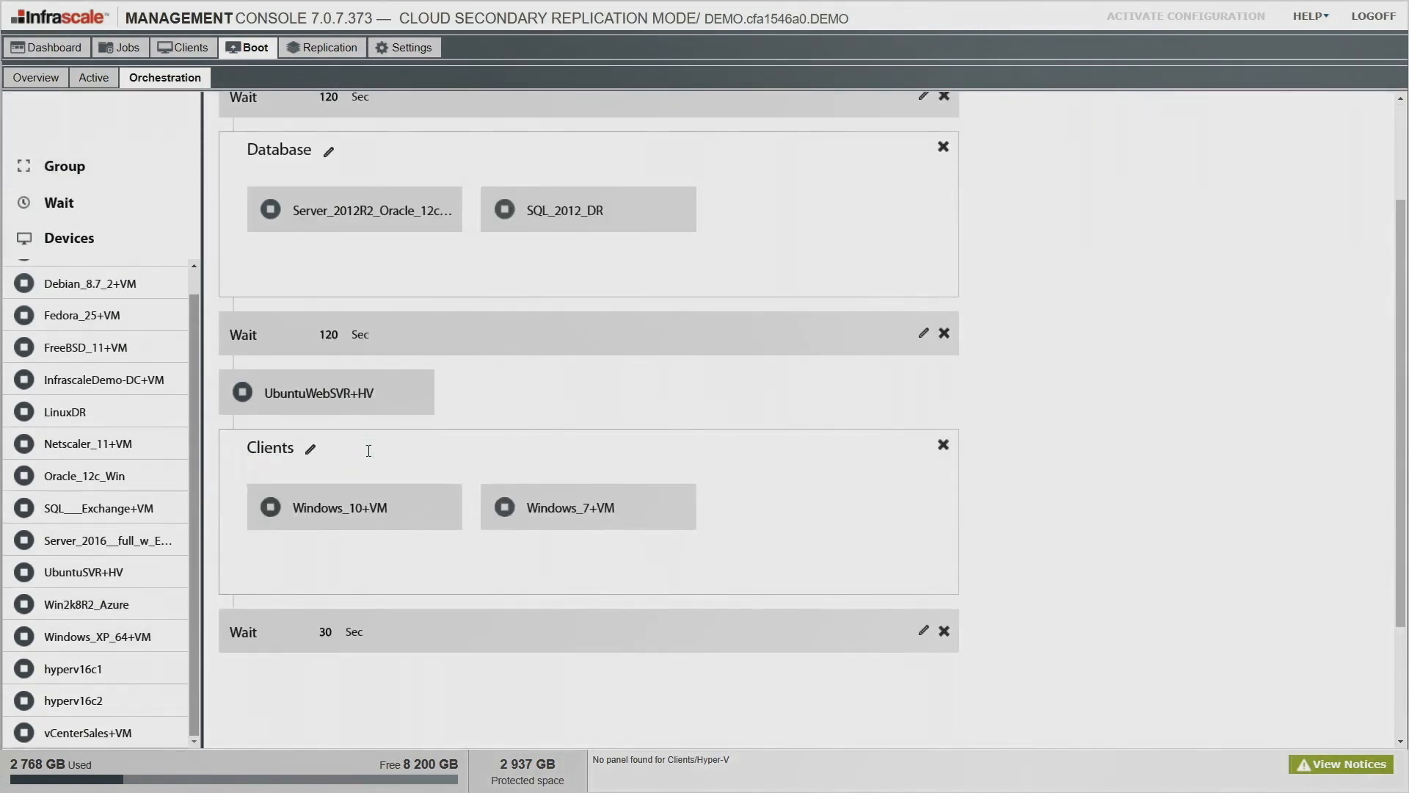
left_click_drag(478, 630, 403, 462)
Open the DR LAN configuration and accept its outbound access, gateway and DHCP settings.
scroll(1160, 440, "up", 2)
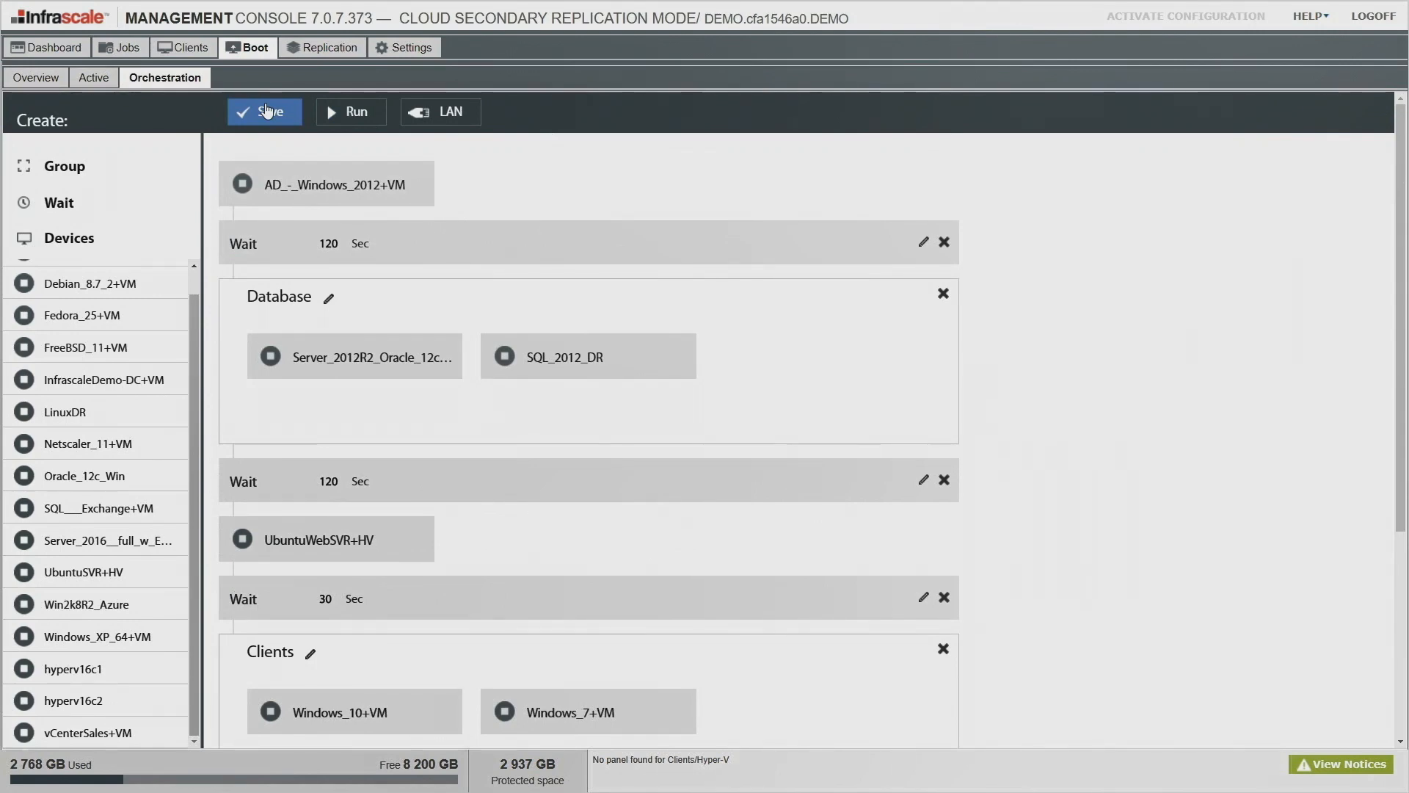
left_click(460, 129)
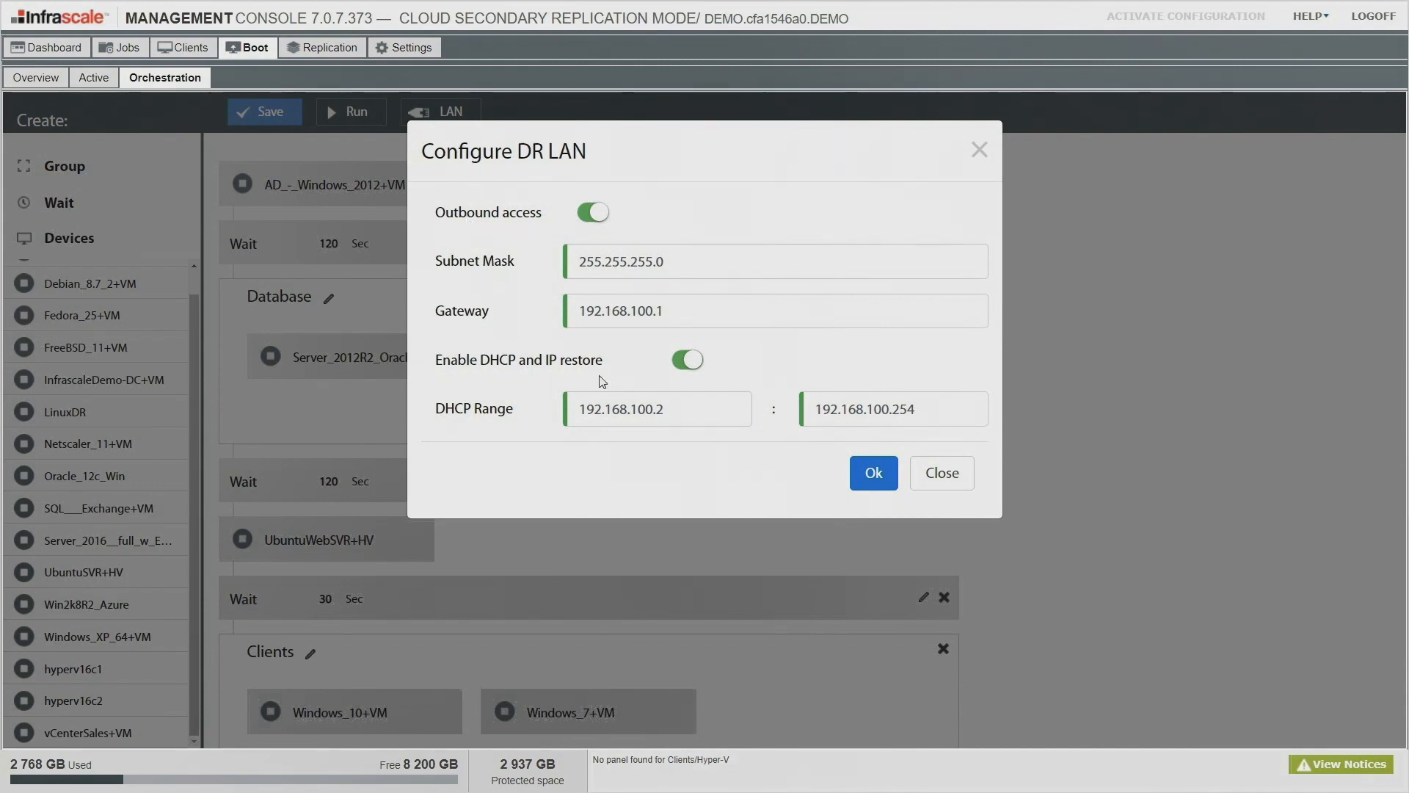
left_click(872, 472)
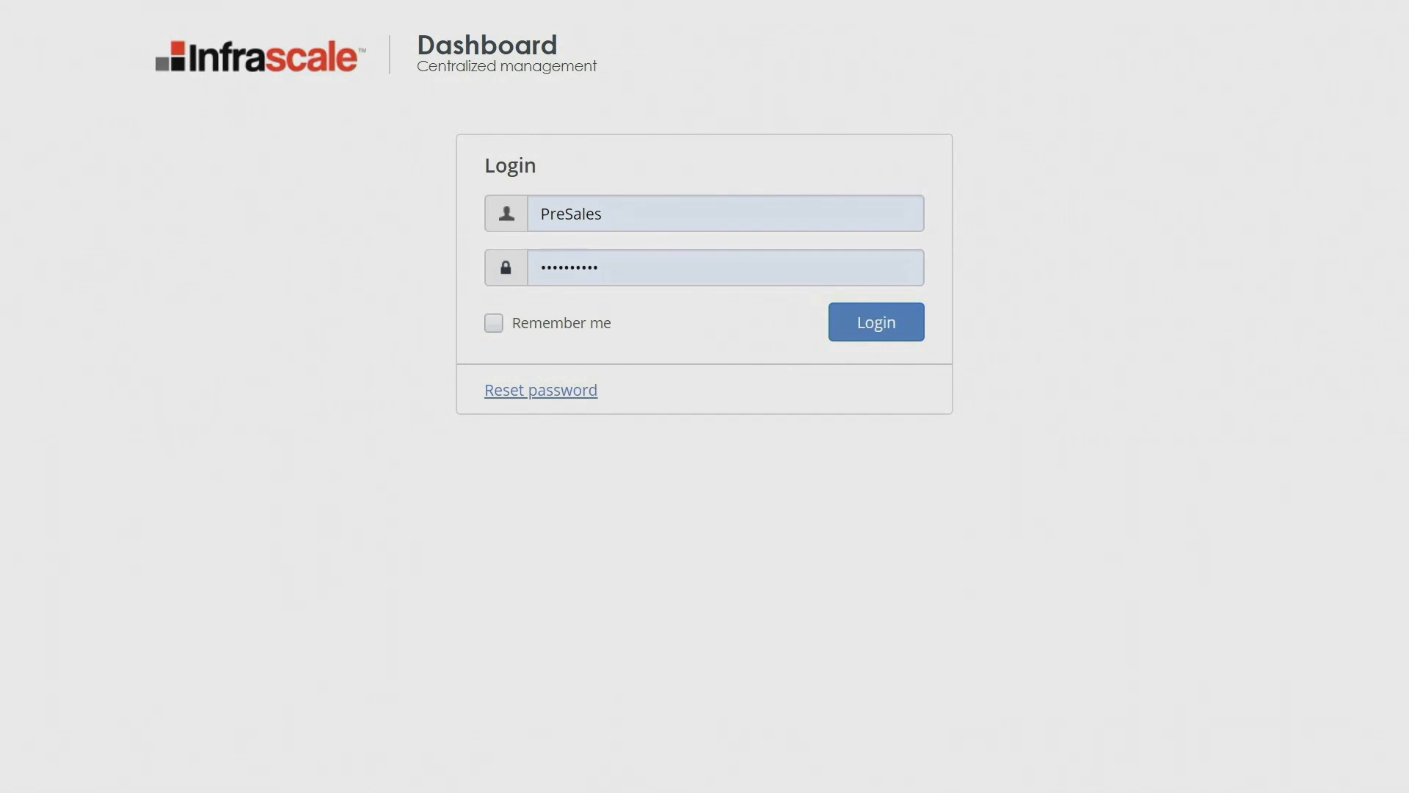
Log in to the Infrascale Dashboard with the prefilled credentials and open cloud management for the thor appliance.
left_click(889, 331)
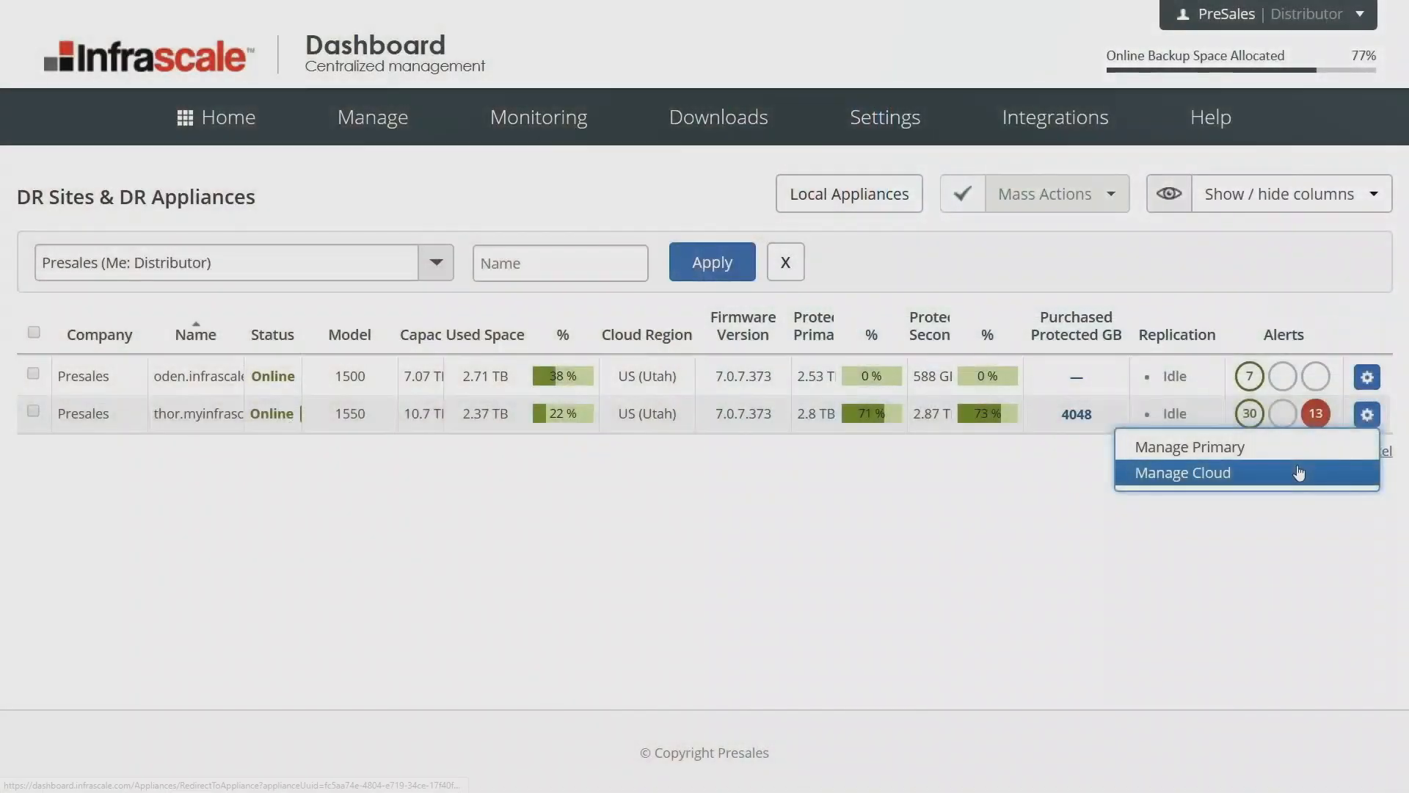
left_click(1300, 472)
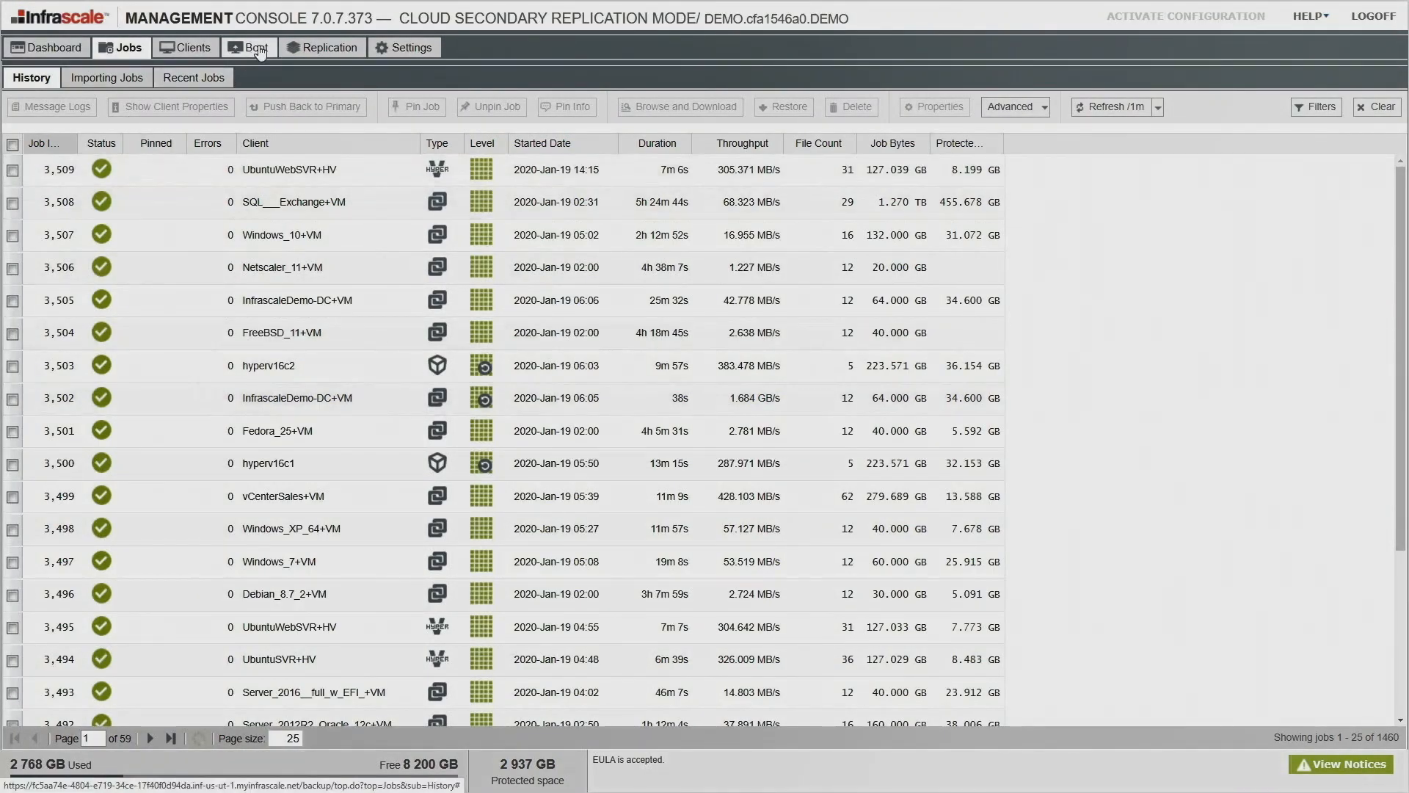
Run the saved boot orchestration plan and show the list of active boots.
left_click(259, 51)
left_click(110, 82)
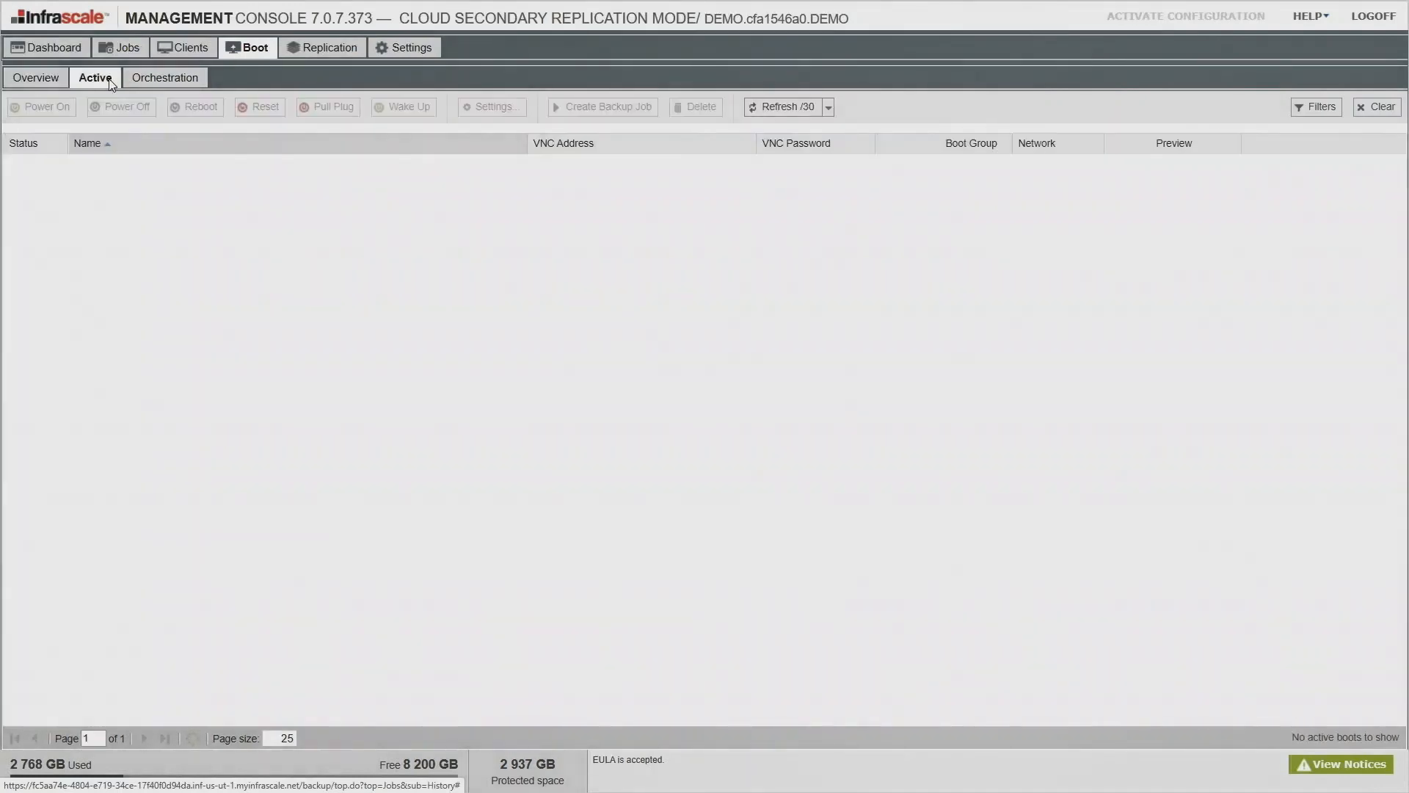
left_click(160, 79)
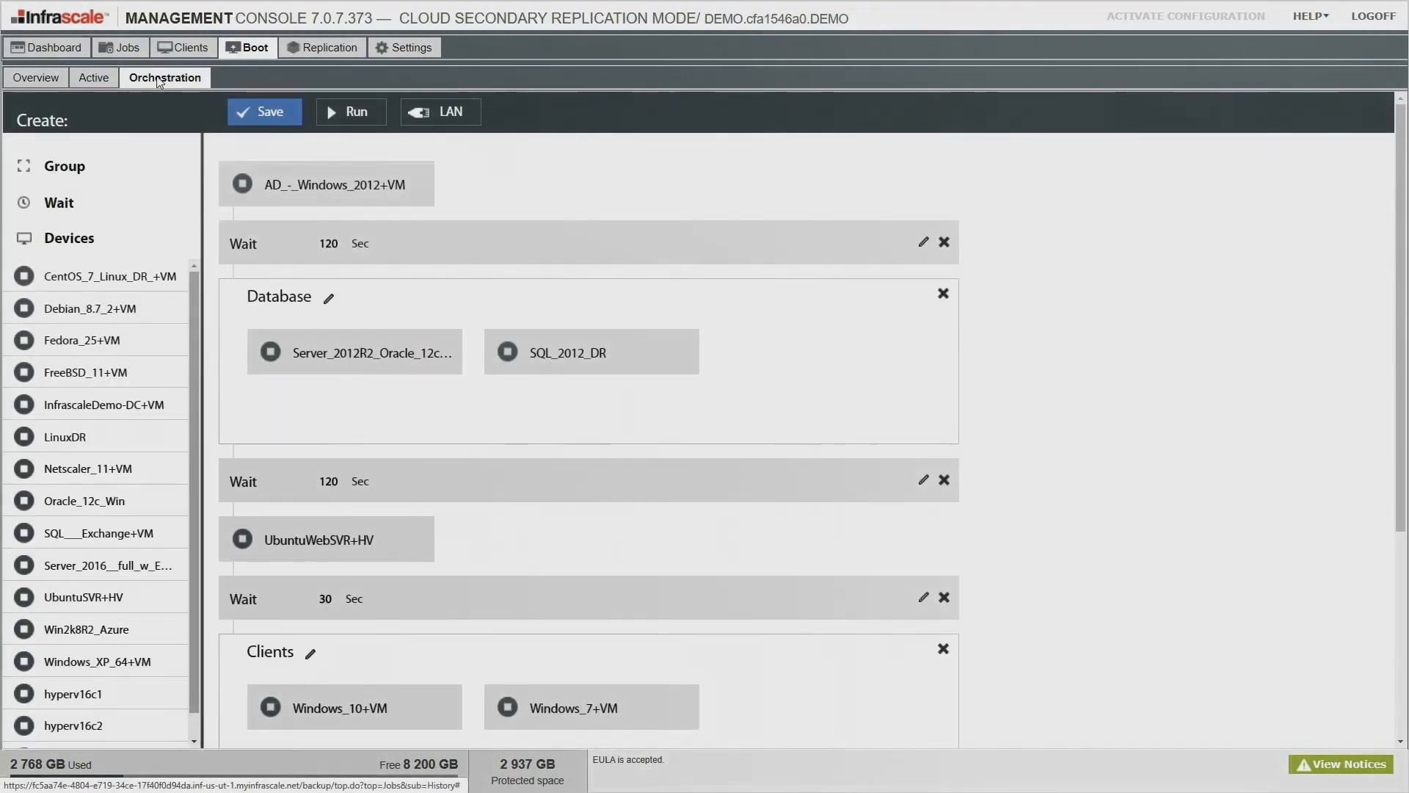
left_click(350, 114)
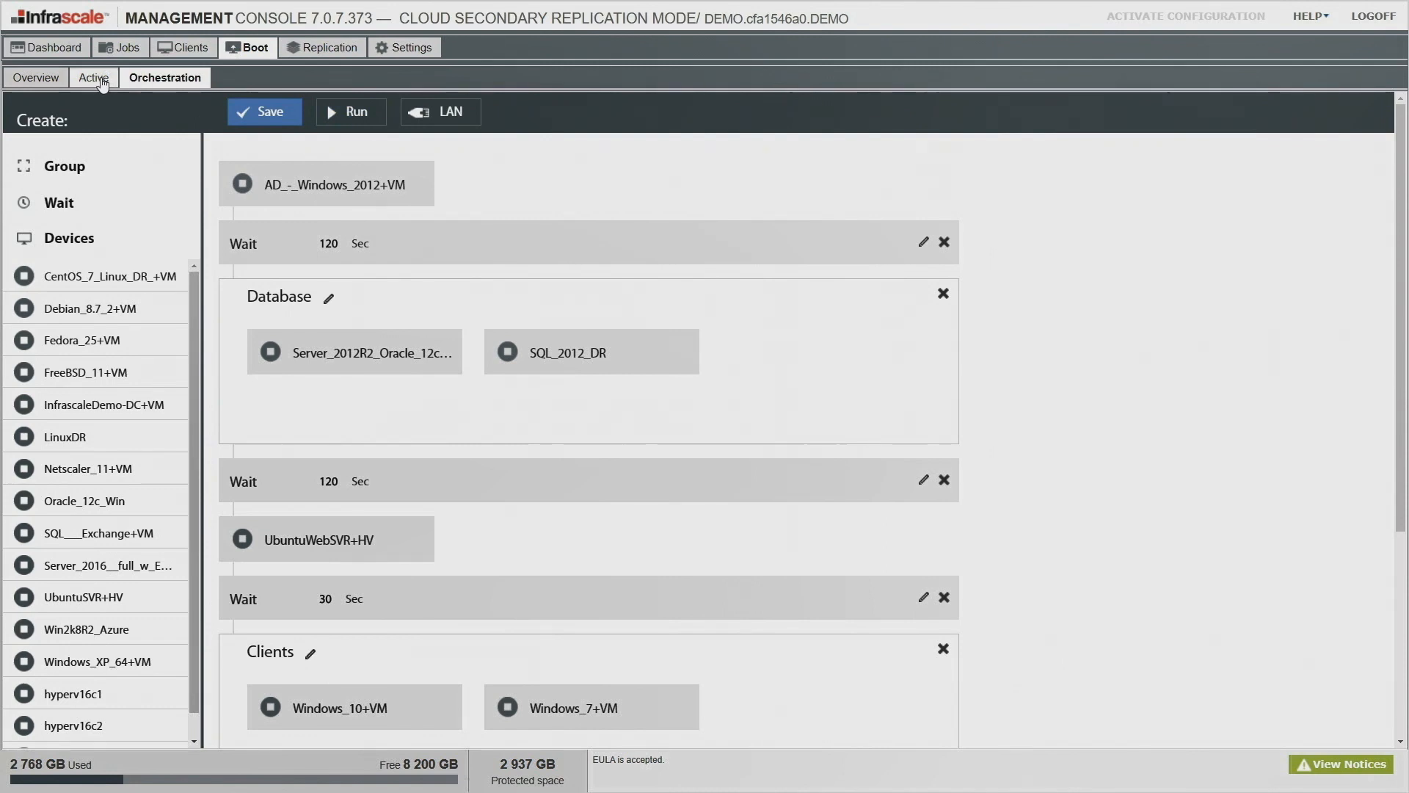
left_click(100, 77)
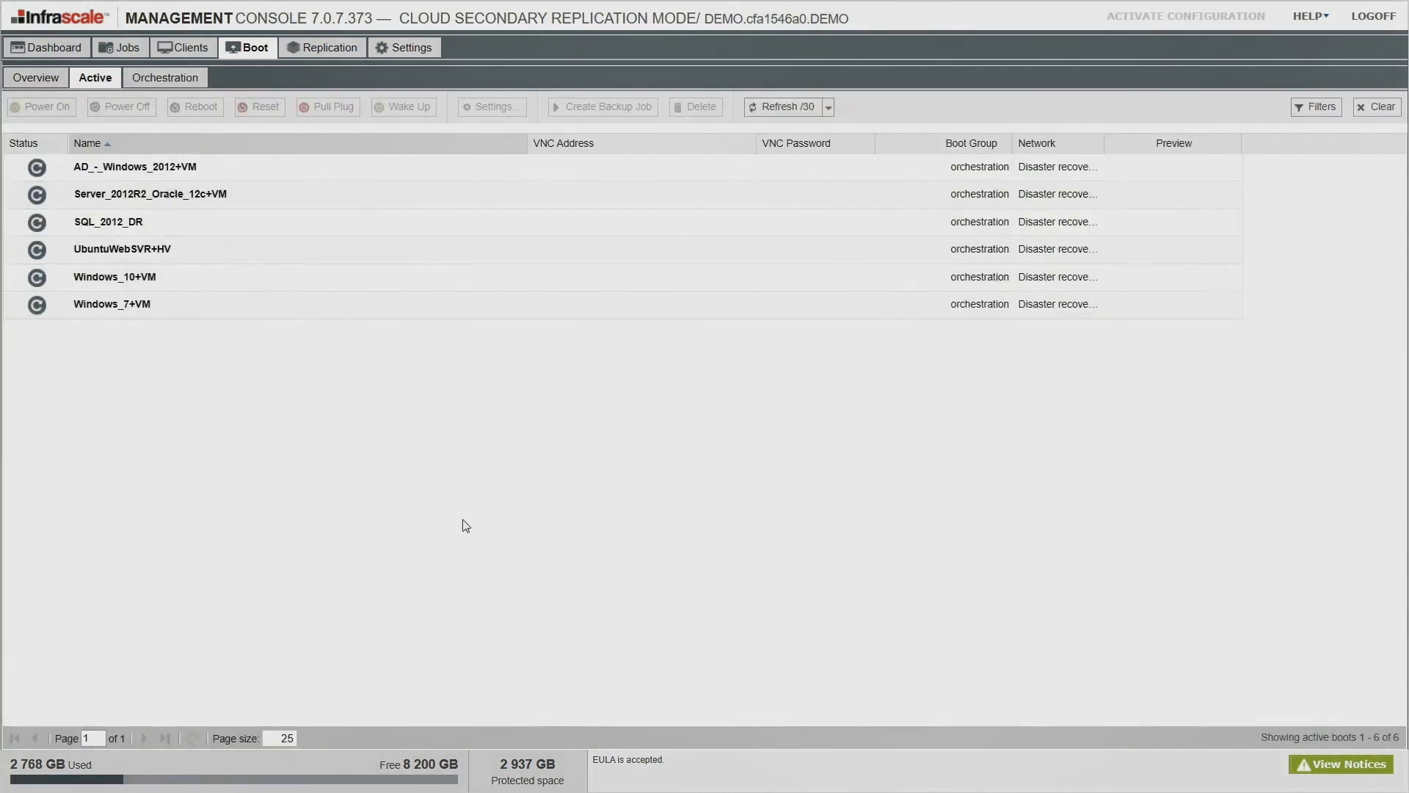